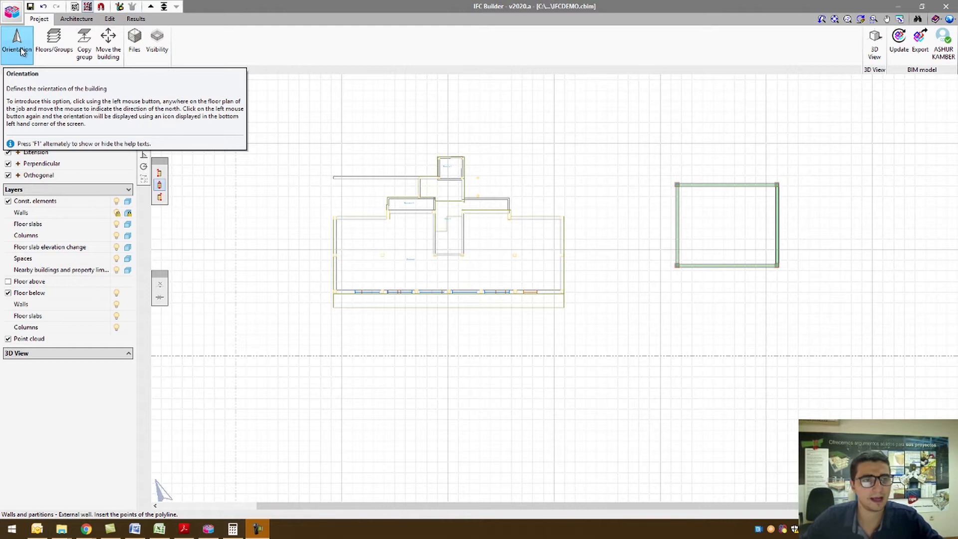
Define the building's north orientation with two points in the empty area beside the floor plan, pointing diagonally up and right
left_click(21, 50)
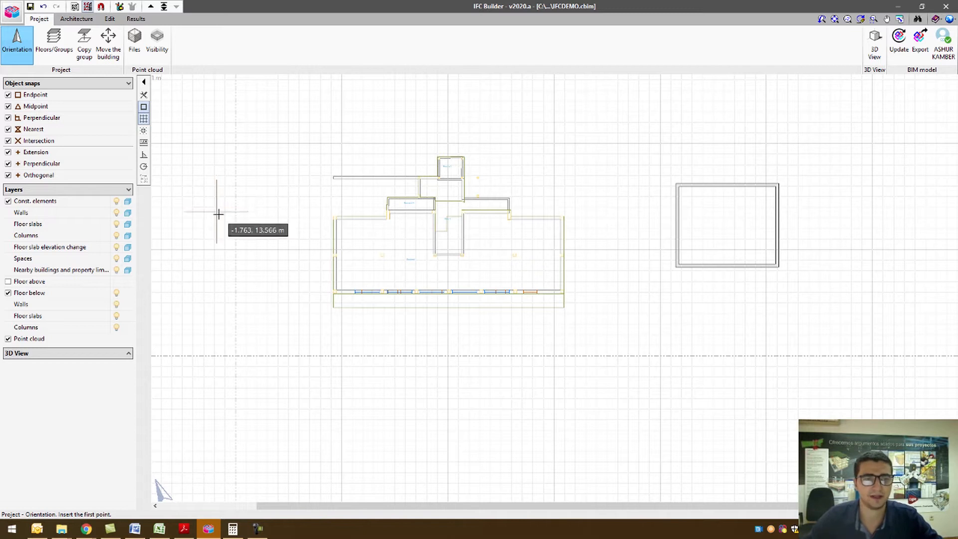
scroll(216, 206, "up", 1)
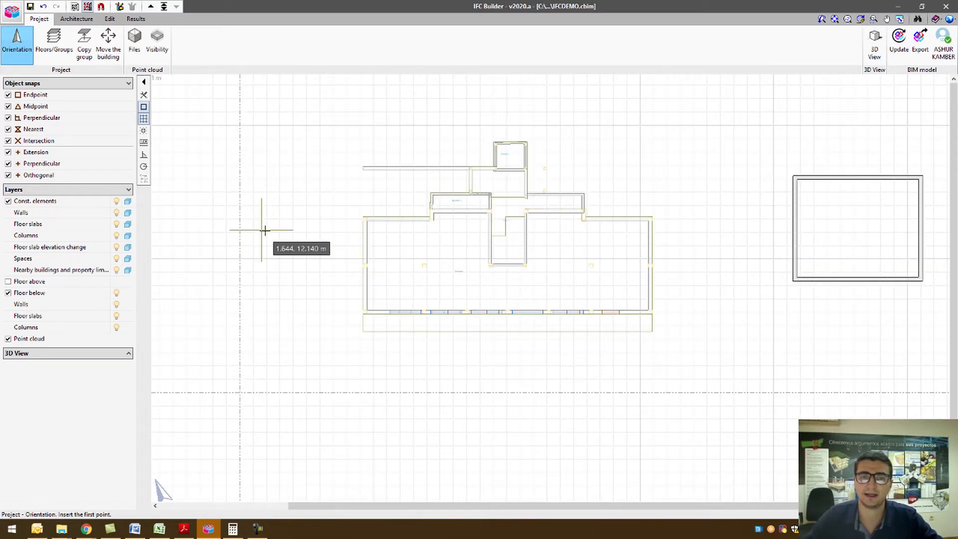
scroll(268, 234, "up", 1)
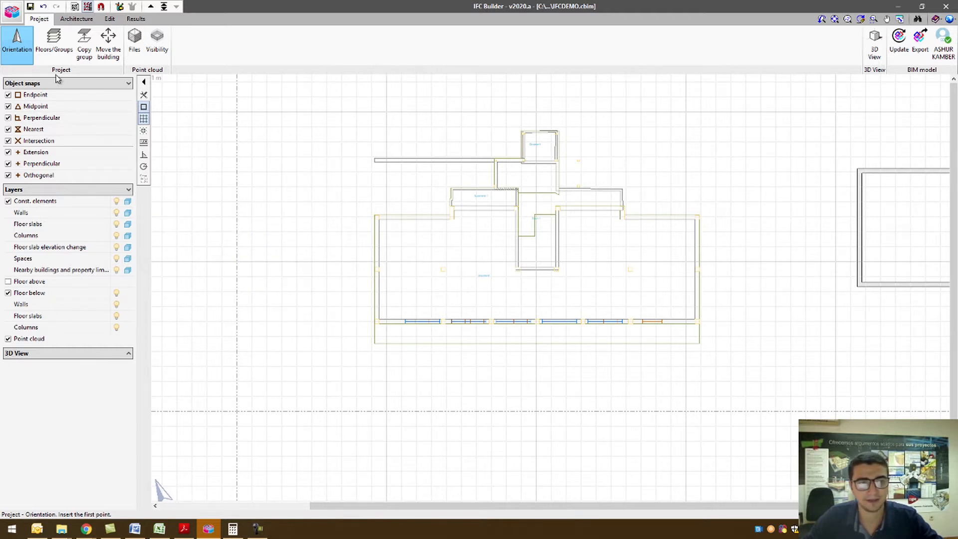
left_click(272, 312)
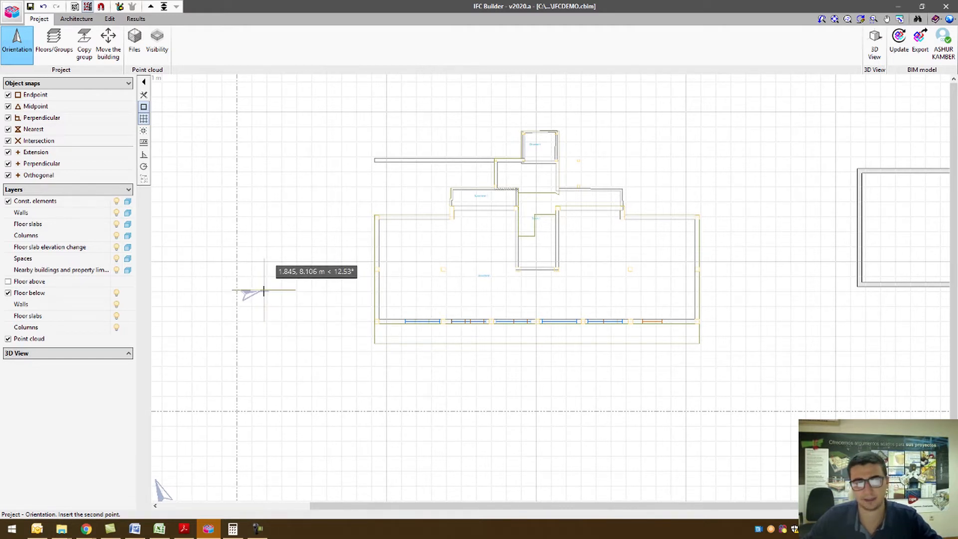
left_click(276, 267)
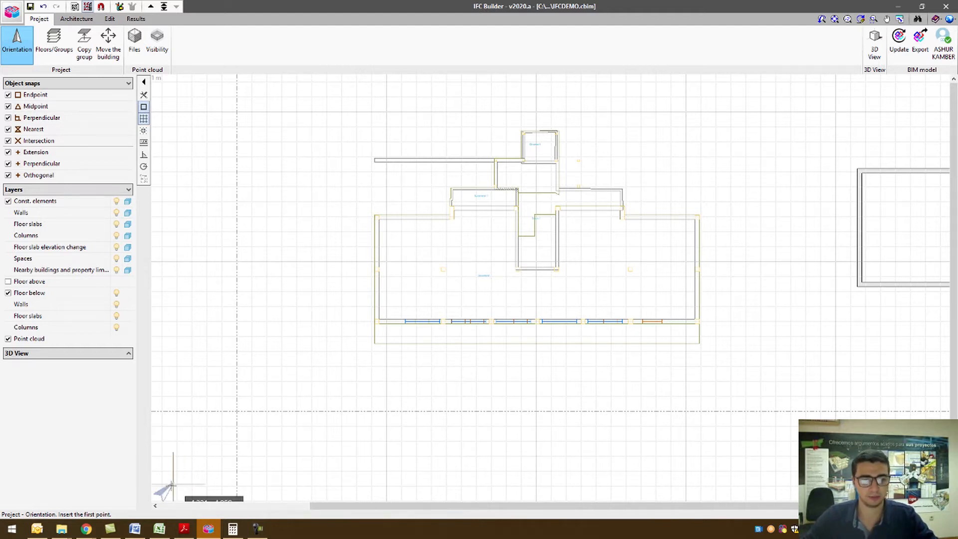
scroll(236, 332, "down", 2)
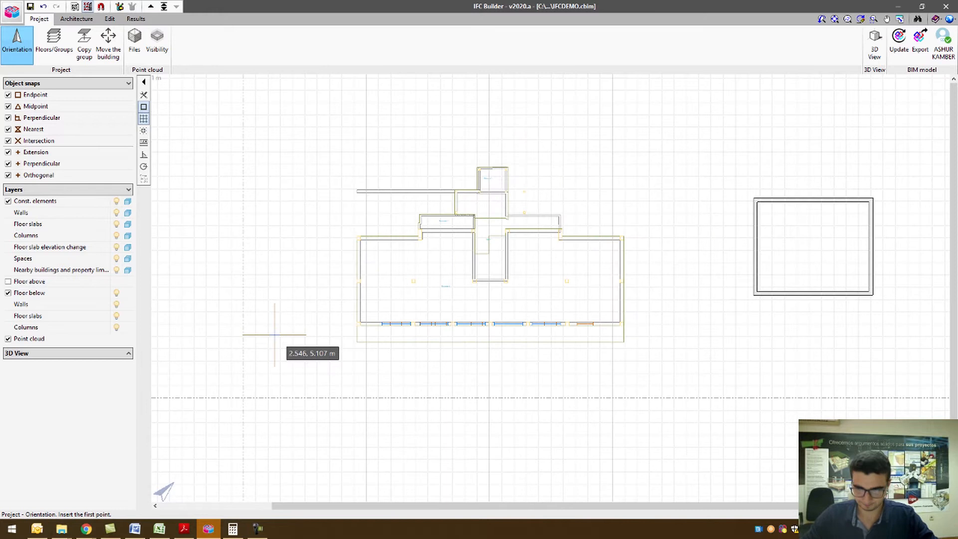
Review the floor groups and the ground floor's height and elevation settings, keeping the existing values
left_click(51, 52)
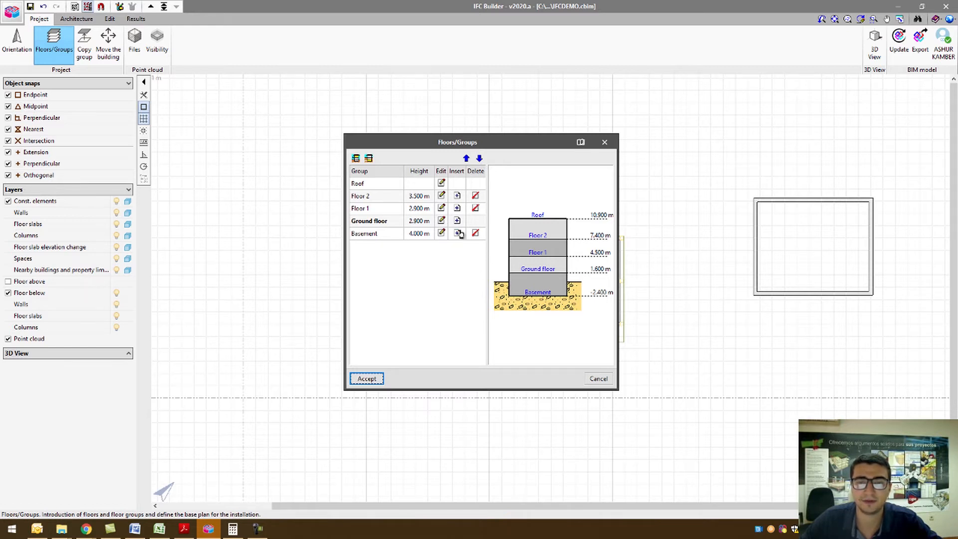
left_click(442, 221)
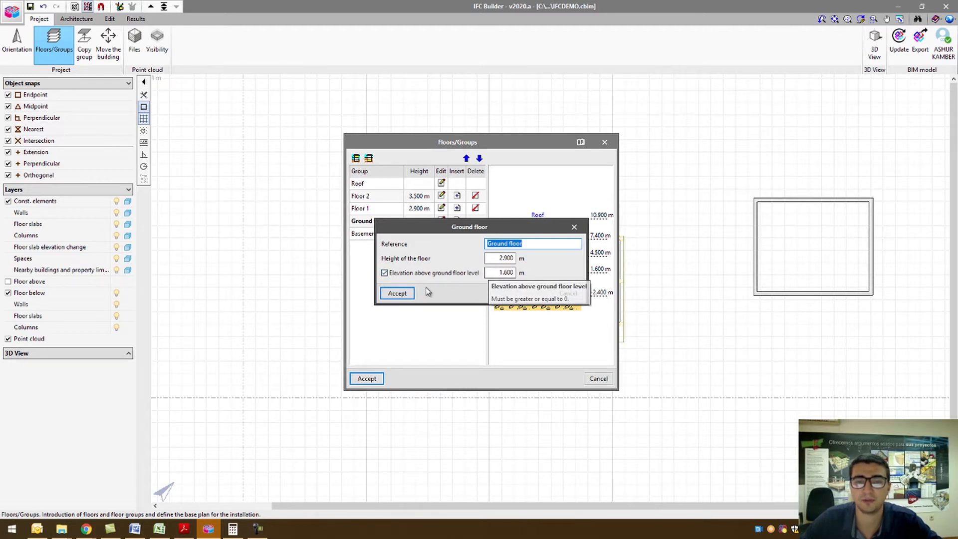
left_click(409, 293)
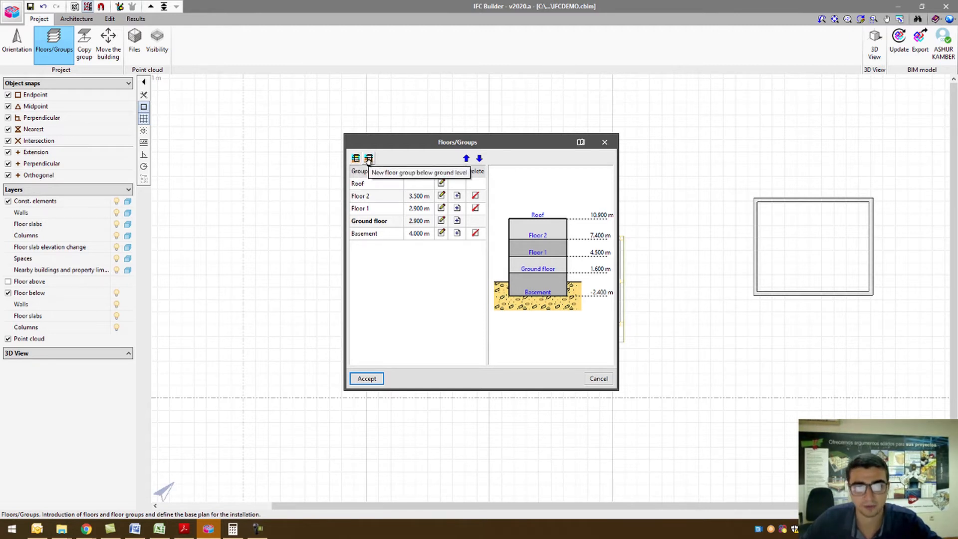
left_click(466, 159)
left_click(478, 159)
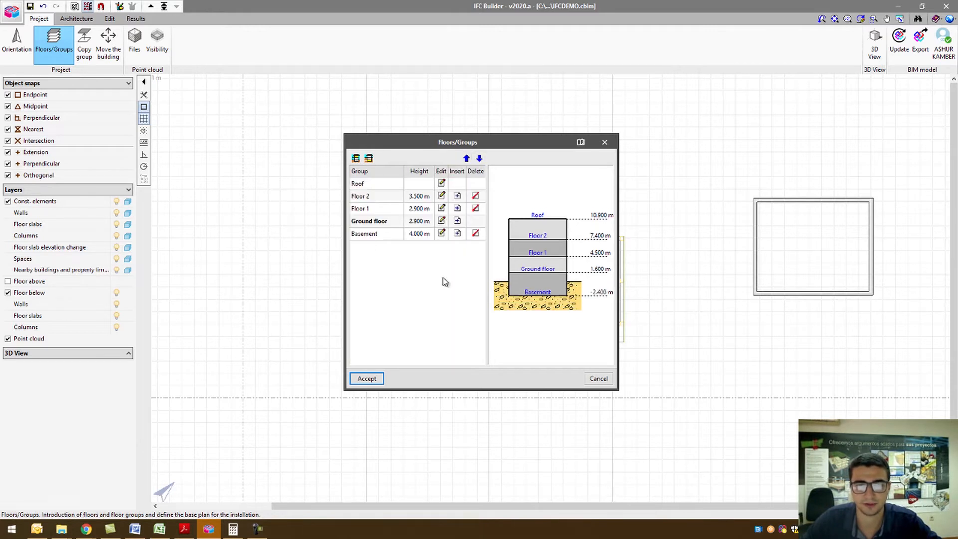
left_click(366, 379)
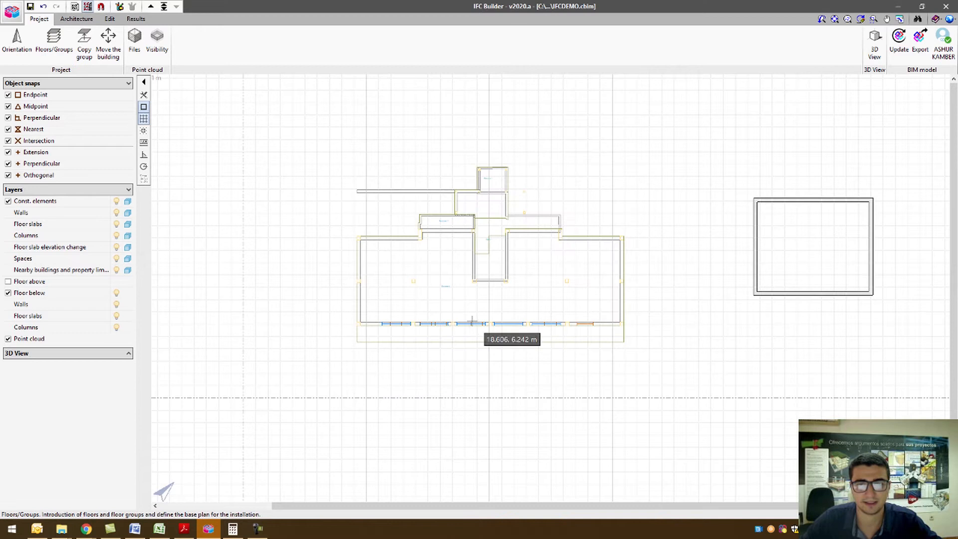
Check the options for copying a group and keep Basement as the active group
left_click(88, 42)
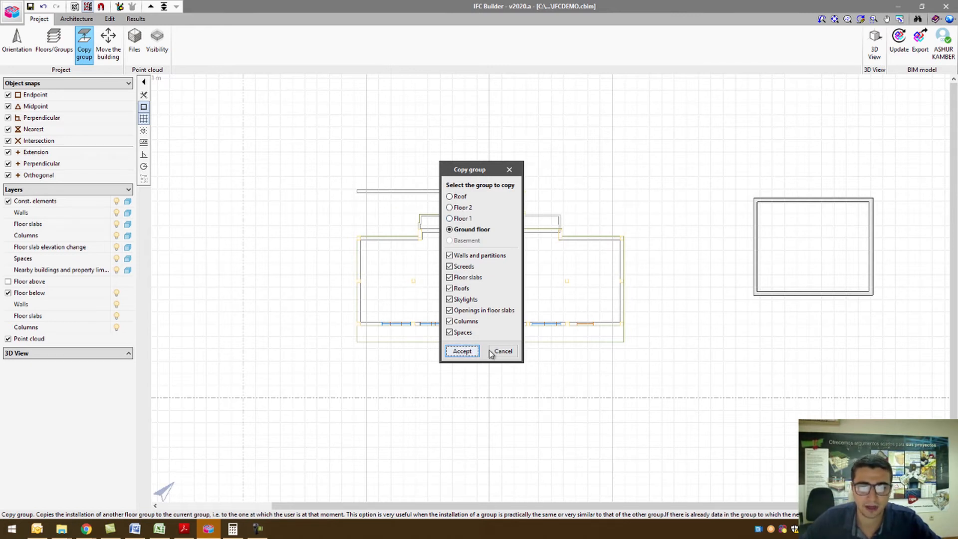
left_click(469, 350)
left_click(164, 6)
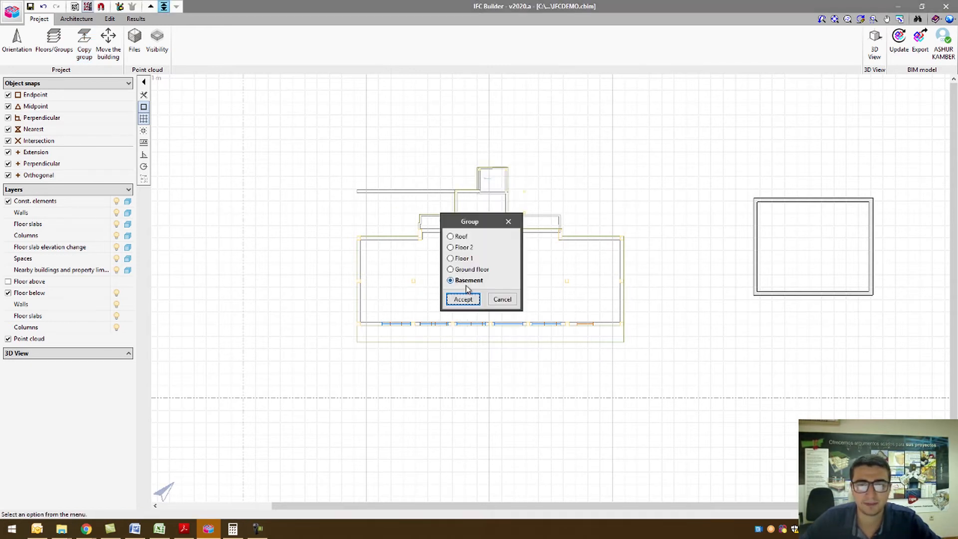
left_click(463, 299)
scroll(439, 279, "up", 3)
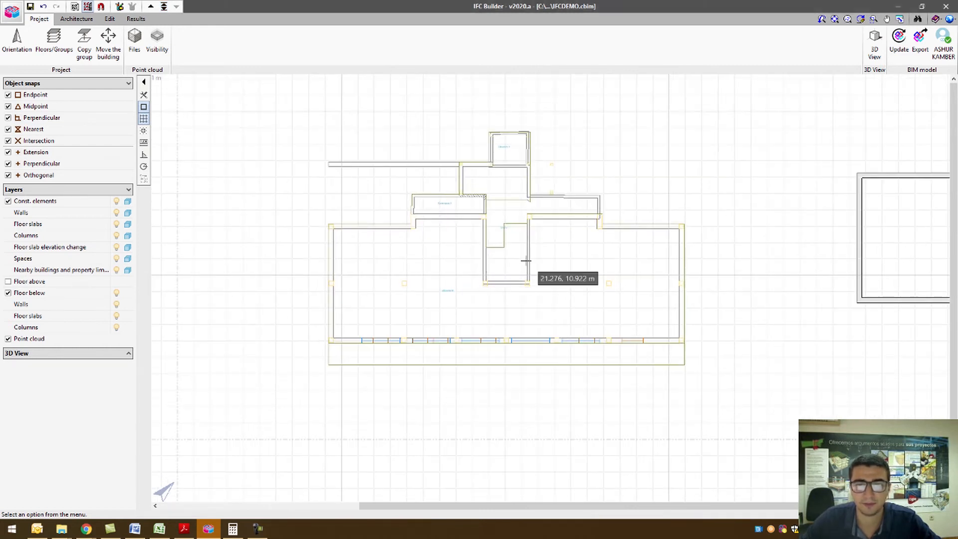
Copy the Ground floor group into the basement, including all element types from walls and partitions to spaces
left_click(85, 42)
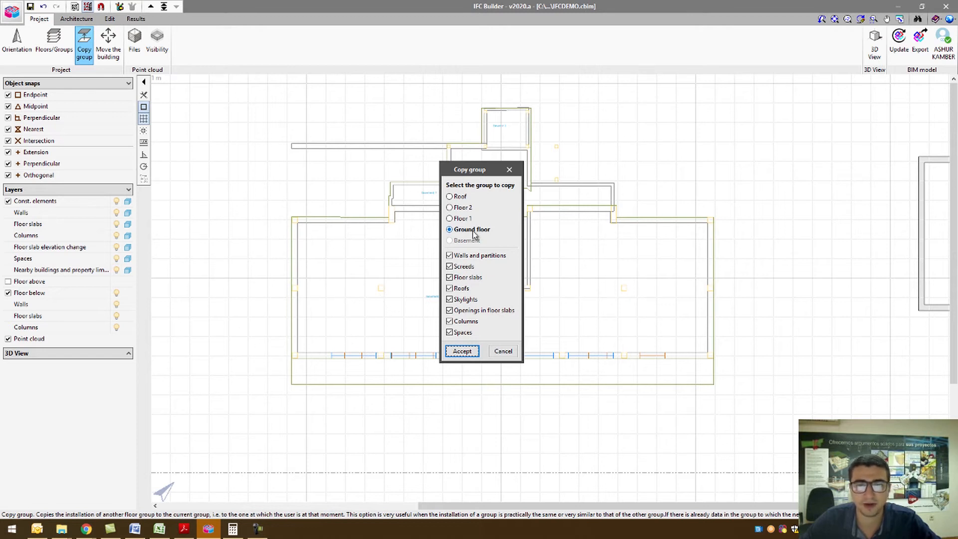
left_click(469, 219)
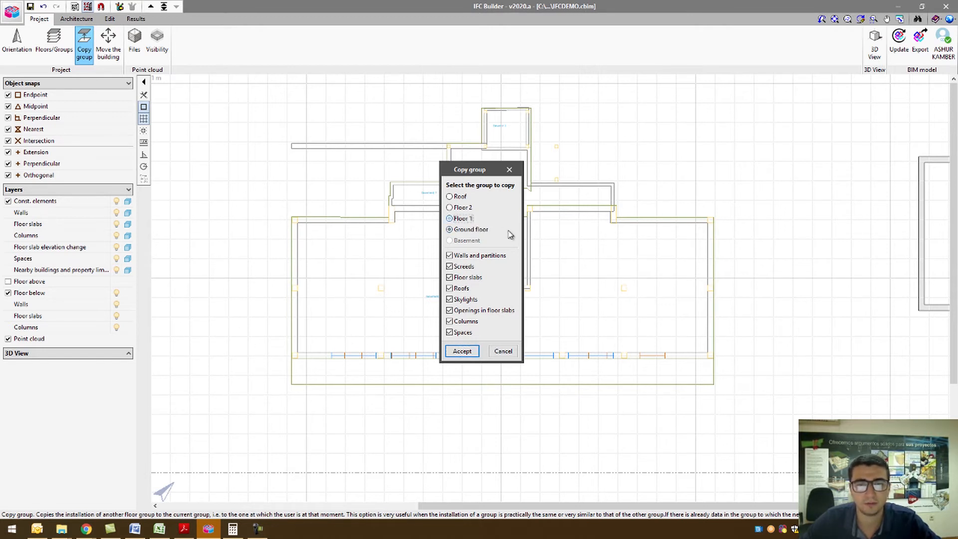
left_click(470, 208)
left_click(474, 230)
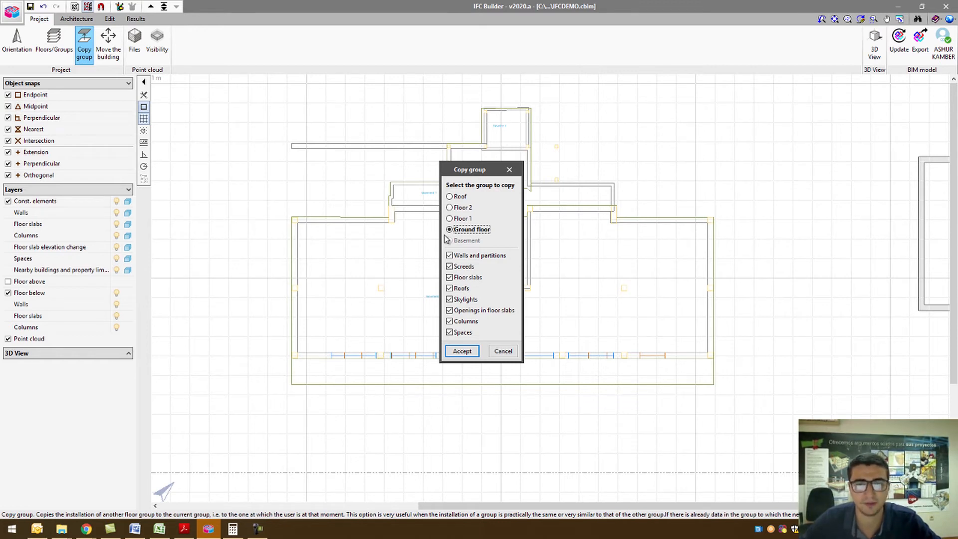
left_click(462, 351)
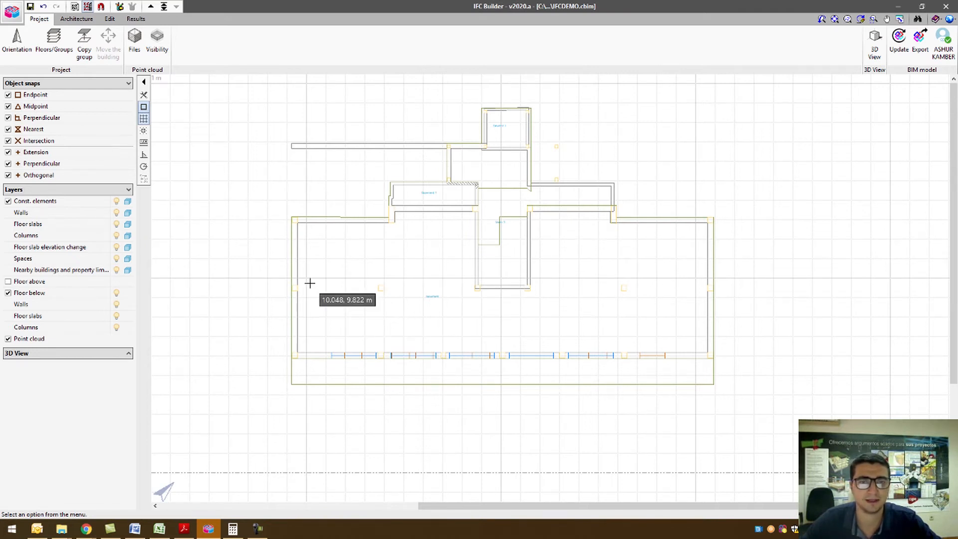
scroll(277, 274, "down", 2)
scroll(579, 259, "down", 1)
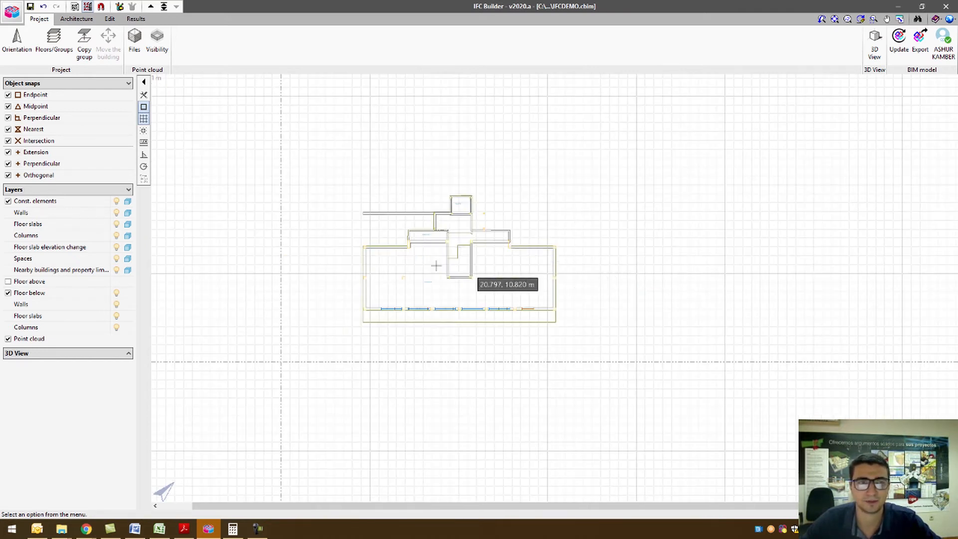
scroll(426, 265, "up", 1)
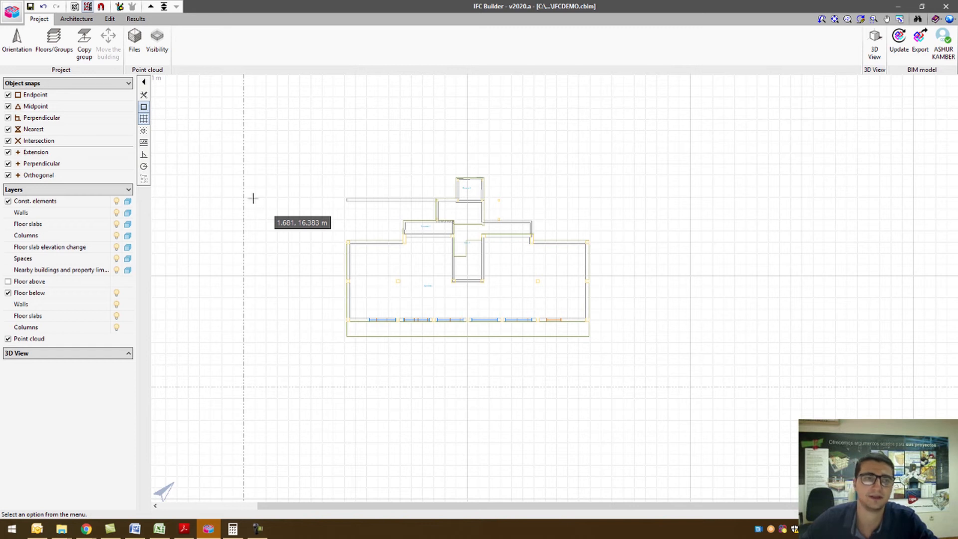
Create an external wall type with the reference Demo and a thickness of 0.300 m, and select it for drawing
left_click(76, 20)
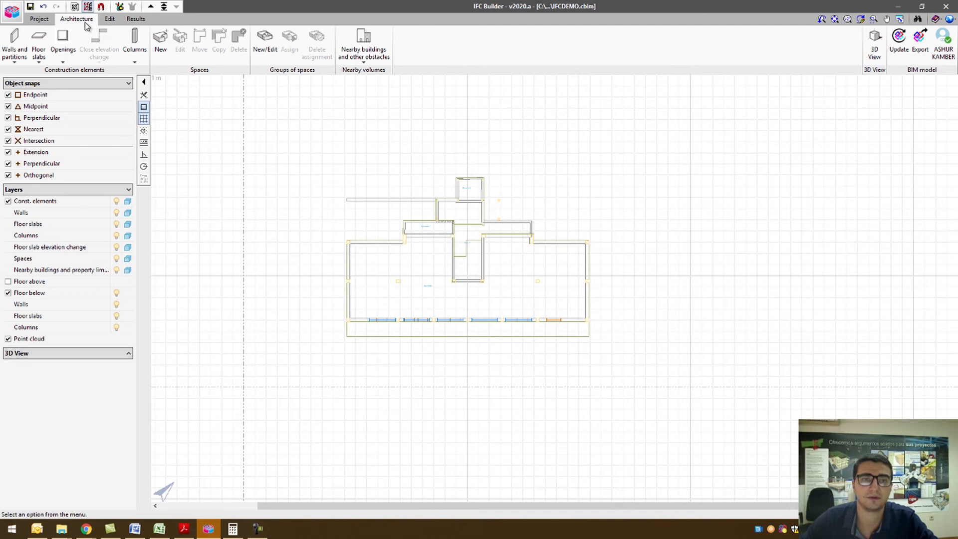
left_click(15, 49)
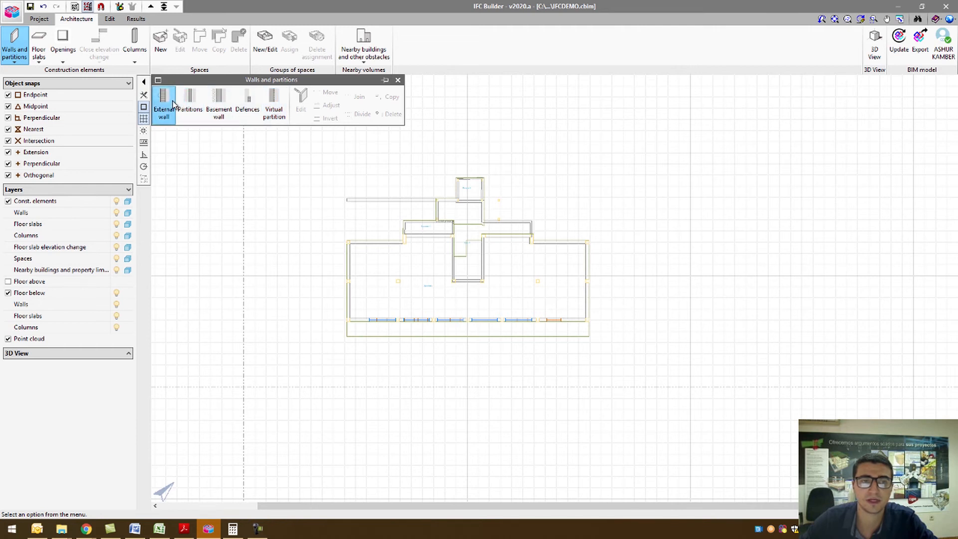
left_click(164, 102)
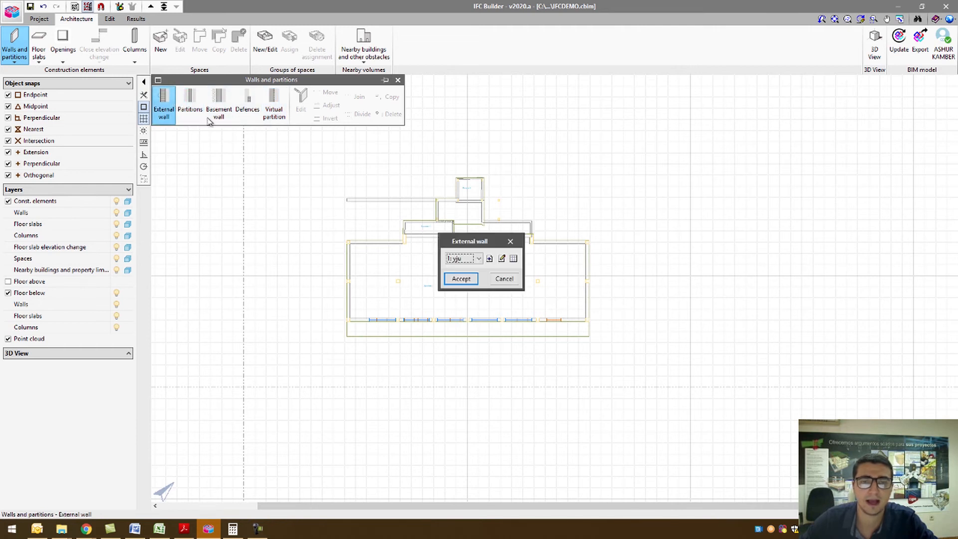
left_click(489, 259)
type("Demo")
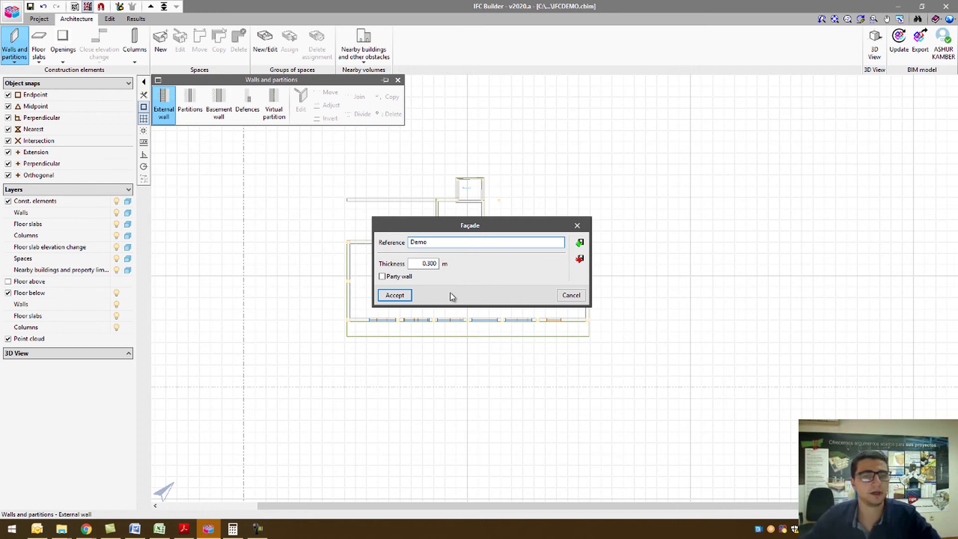
left_click(394, 295)
left_click(472, 280)
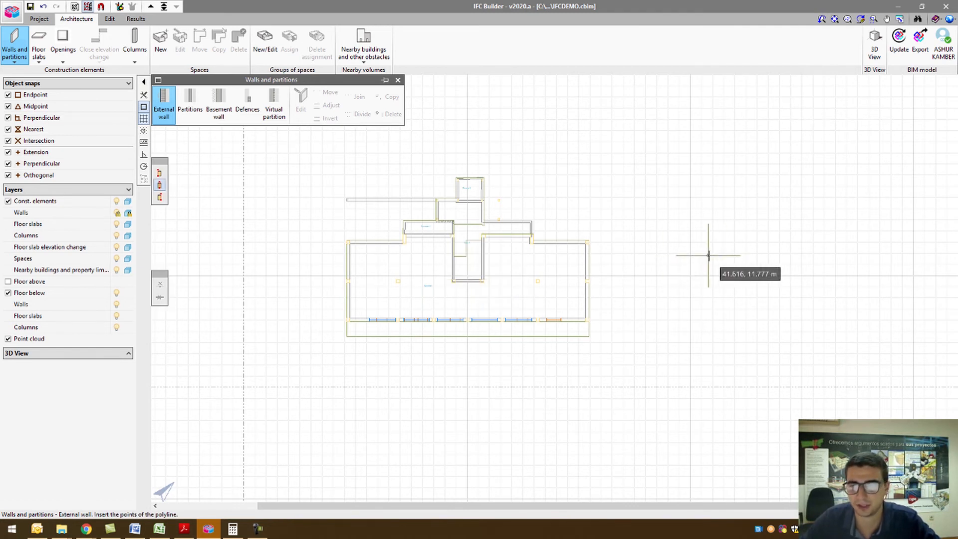
Draw a closed rectangle of external walls about 8 by 6.3 m to the right of the floor plan, starting near (40, 12) m
left_click(691, 254)
left_click(690, 183)
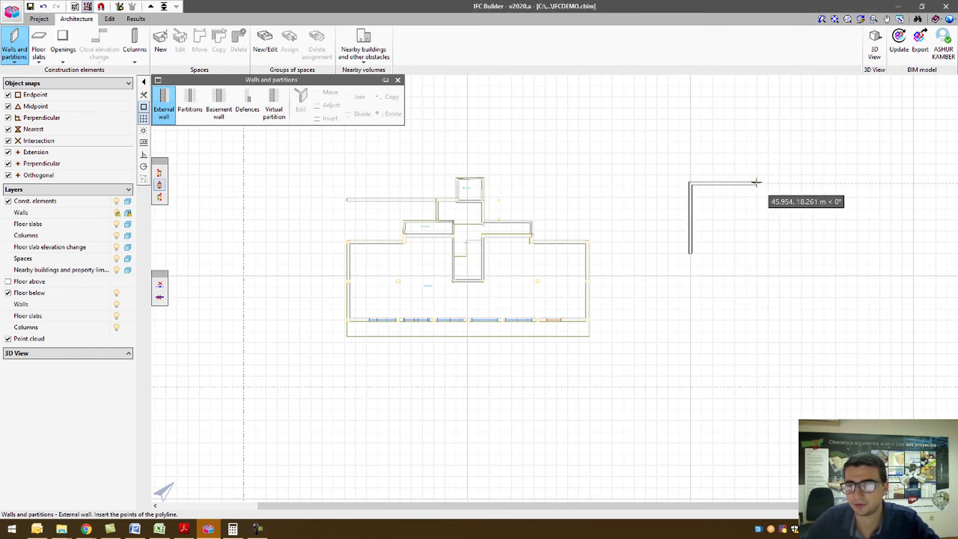
left_click(778, 183)
left_click(778, 253)
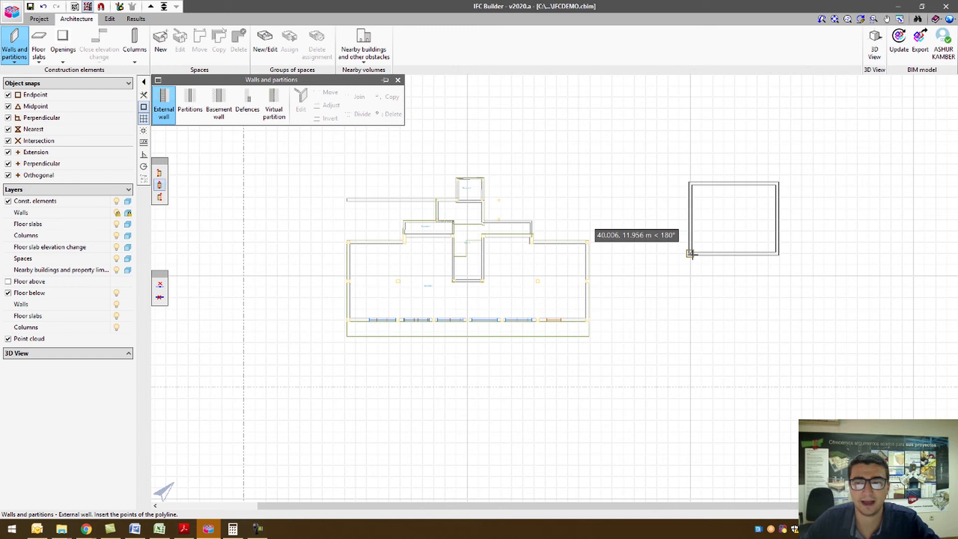
left_click(691, 253)
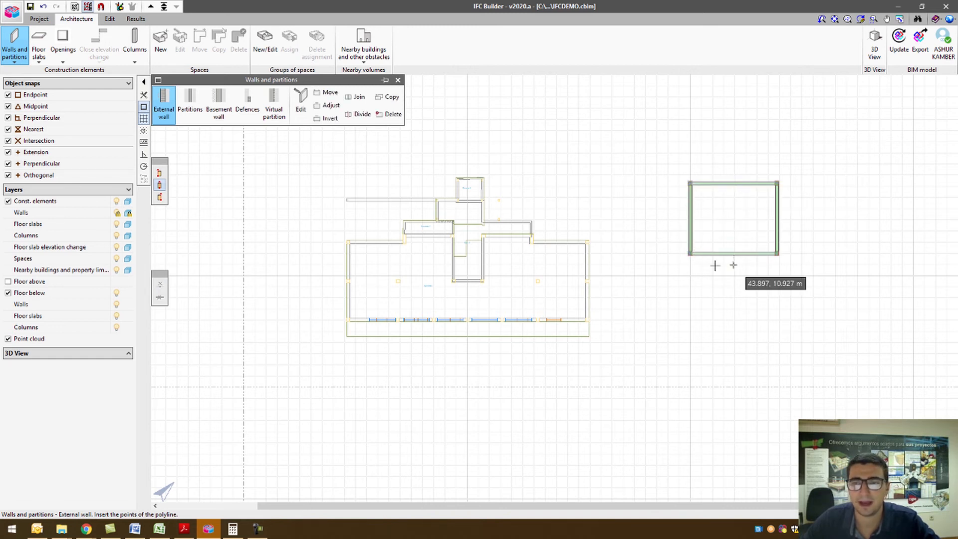
scroll(791, 200, "up", 2)
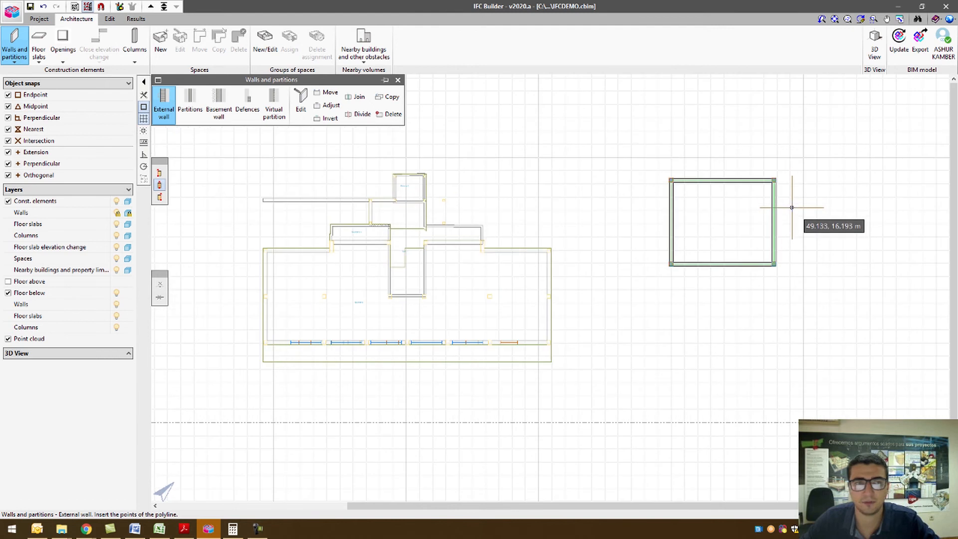
Move the building from the wall rectangle's lower-left corner to the grid point (30, 0) m, with grid snapping enabled
left_click(39, 19)
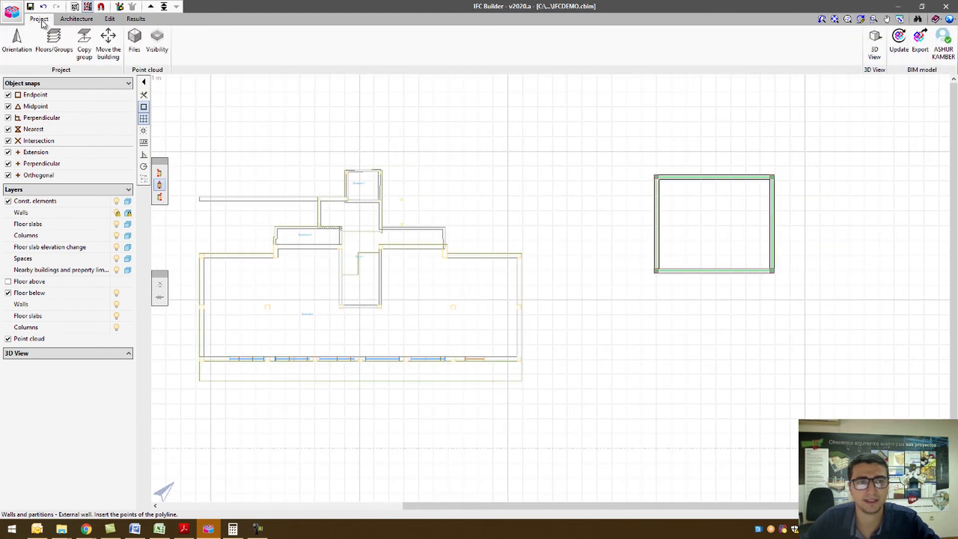
left_click(108, 55)
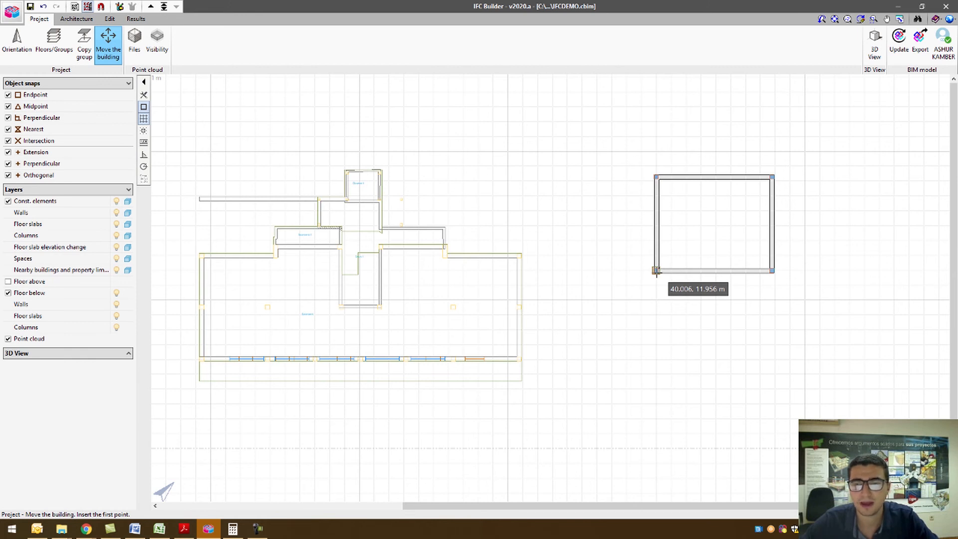
left_click(656, 270)
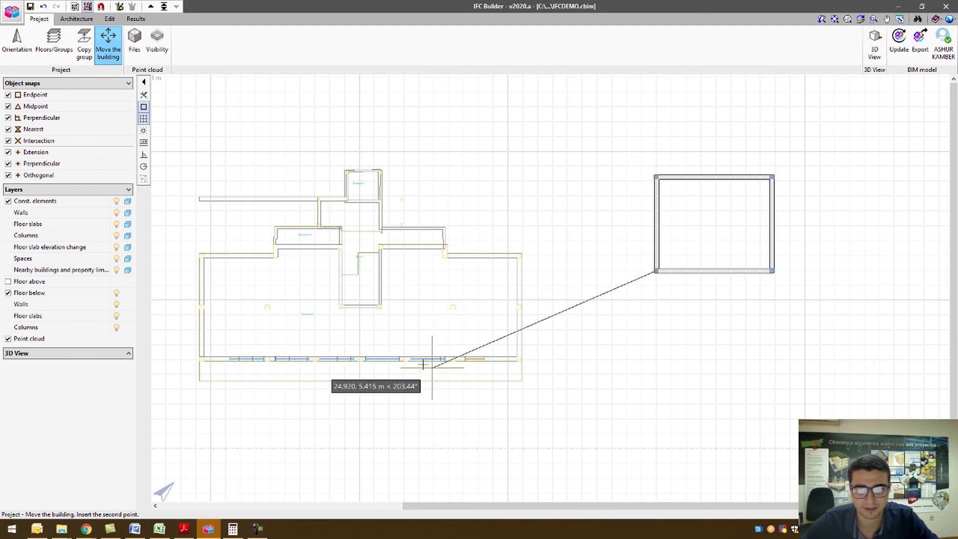
scroll(521, 447, "up", 1)
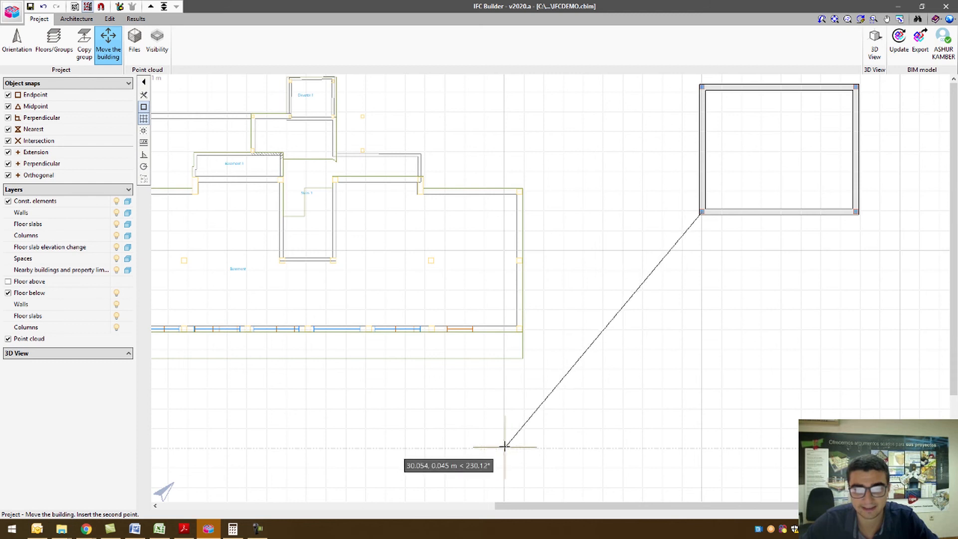
left_click(144, 131)
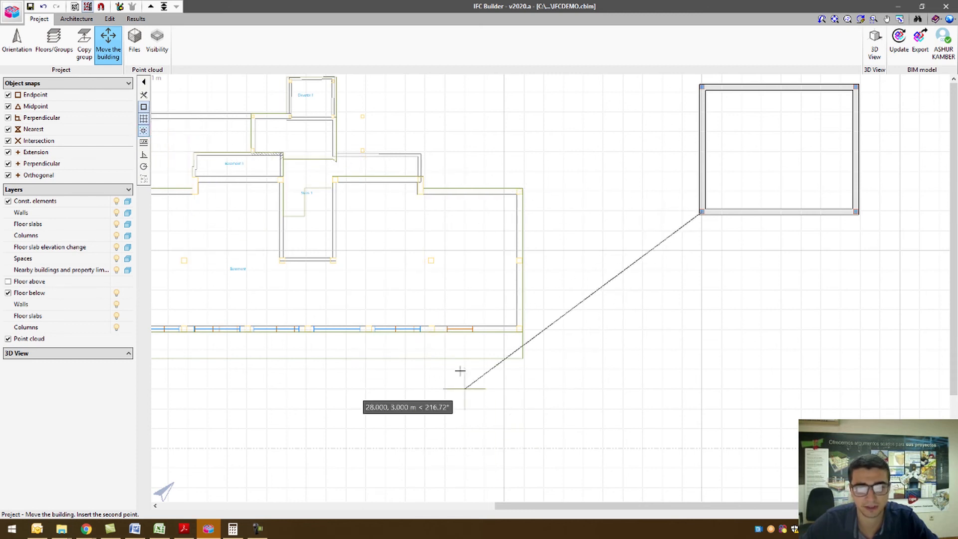
left_click(504, 448)
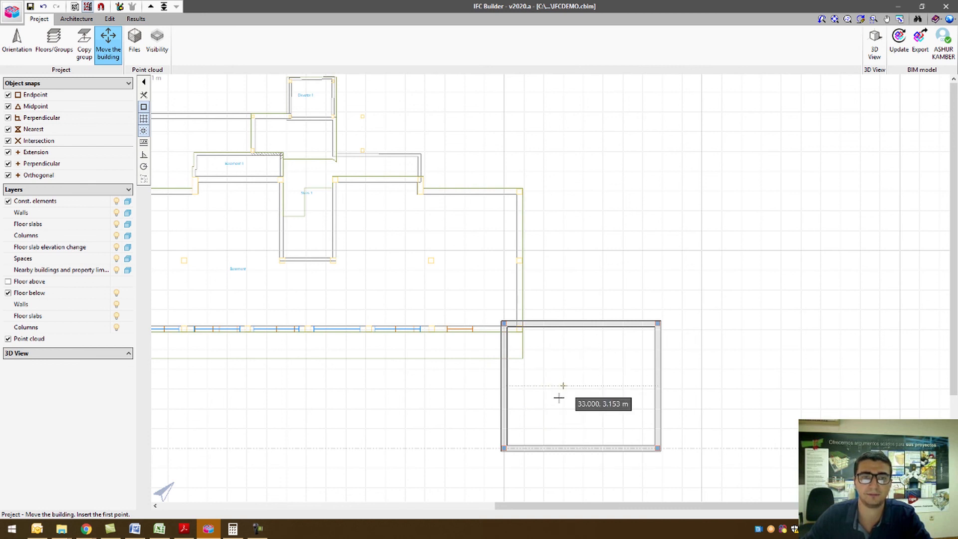
Review the point cloud file manager and its file import option, leaving both without adding a file
left_click(136, 45)
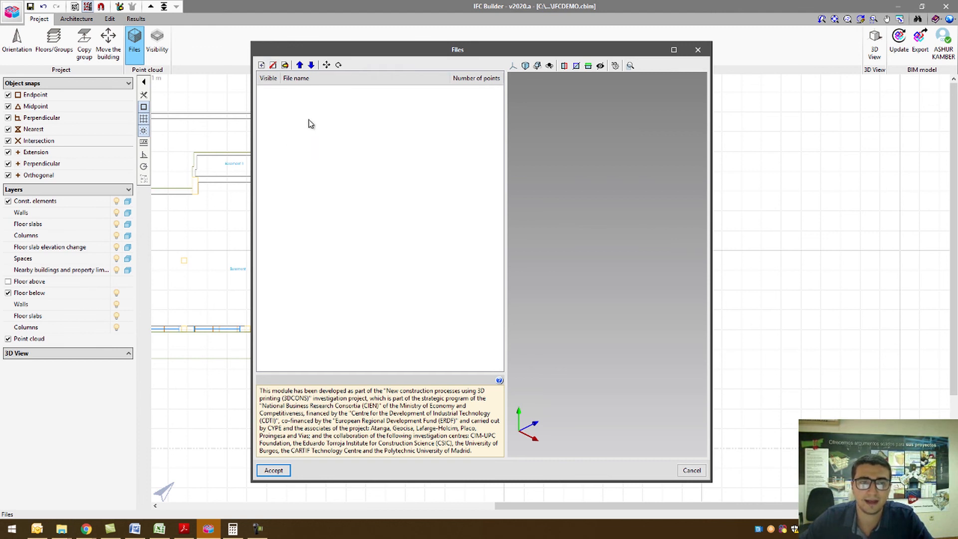
left_click(261, 65)
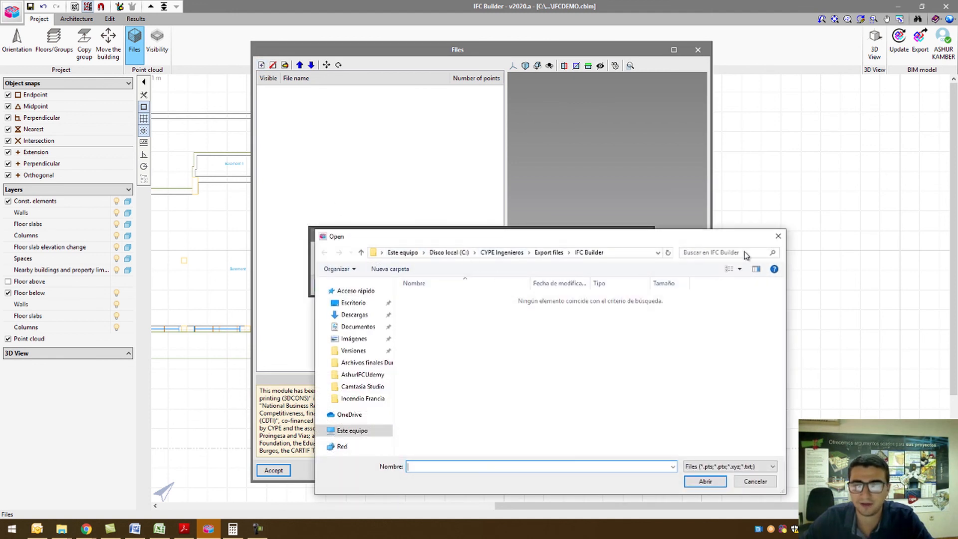
left_click(777, 238)
left_click(630, 289)
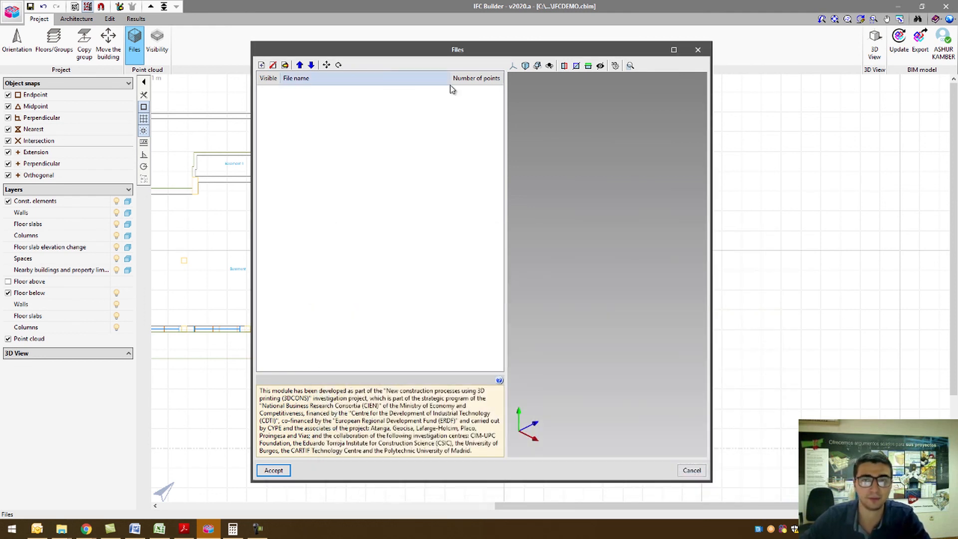
left_click(684, 474)
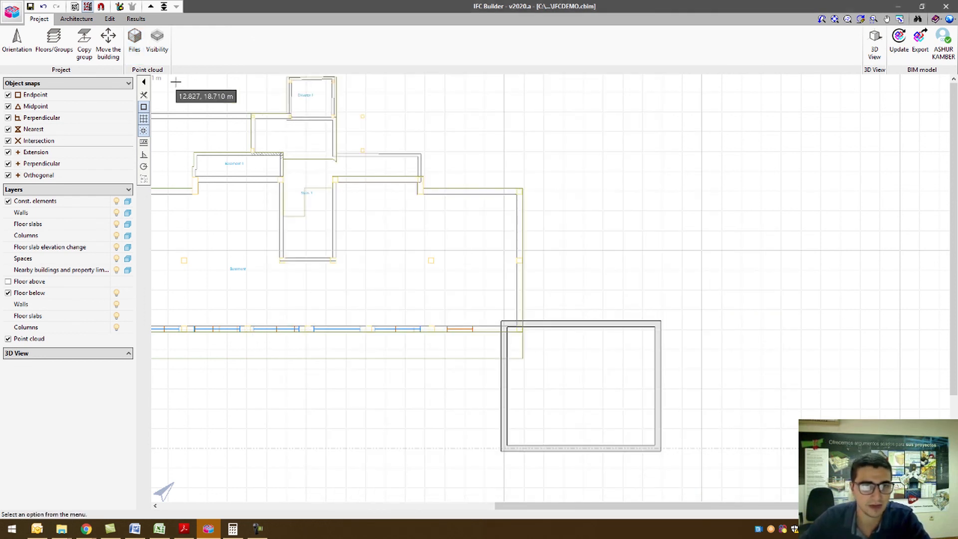
Review the point cloud visibility settings for each floor without changing them, and show the architecture tools
left_click(157, 43)
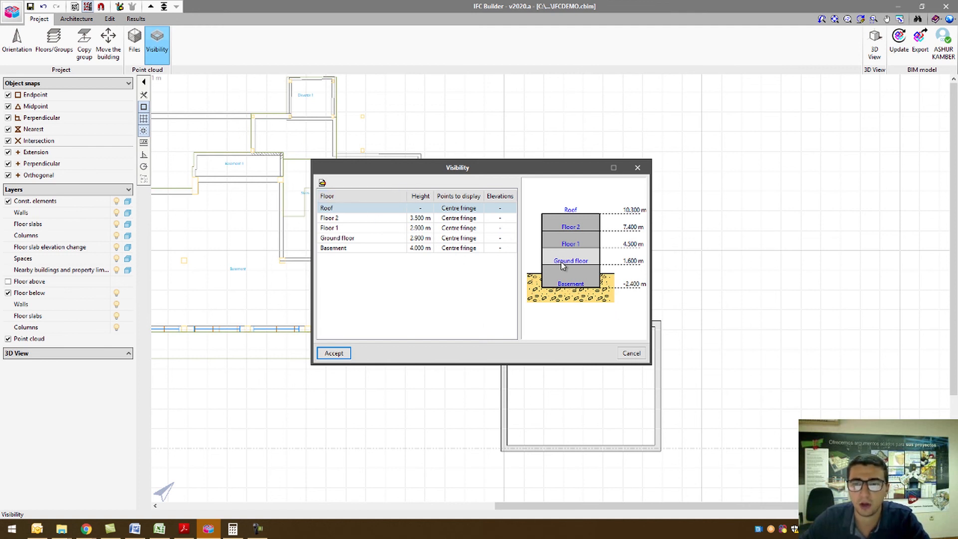
left_click(630, 354)
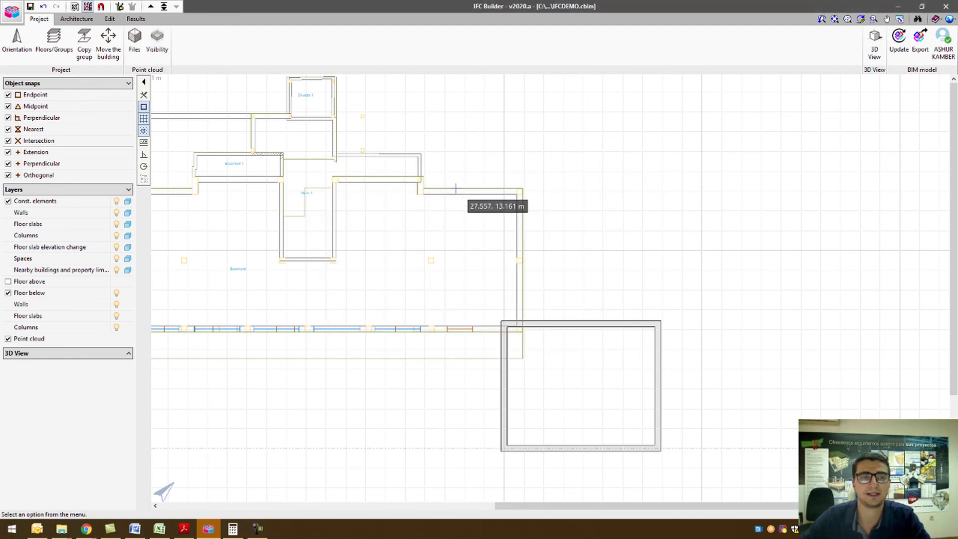
left_click(77, 19)
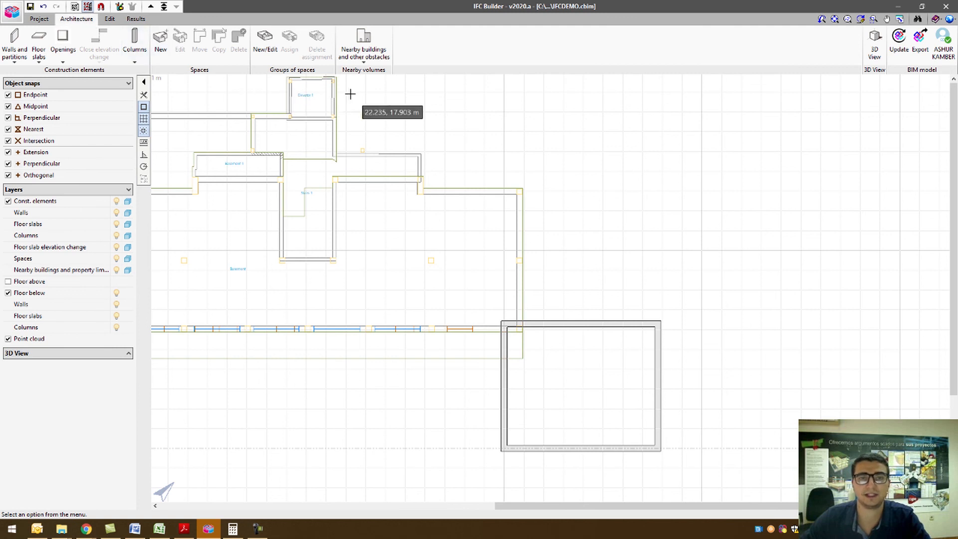